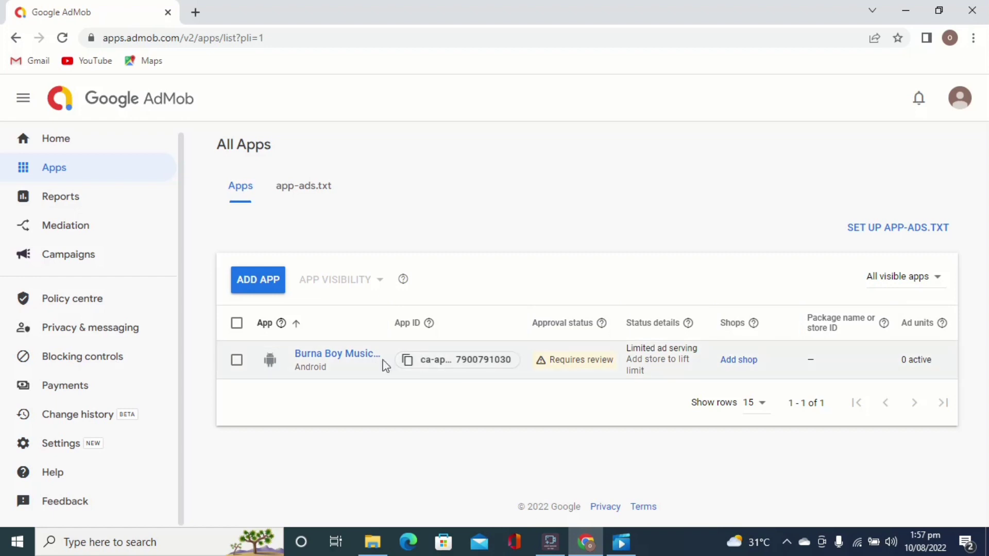
Start a new ad unit for the Burna Boy Music Album app and choose the Banner format.
click(353, 360)
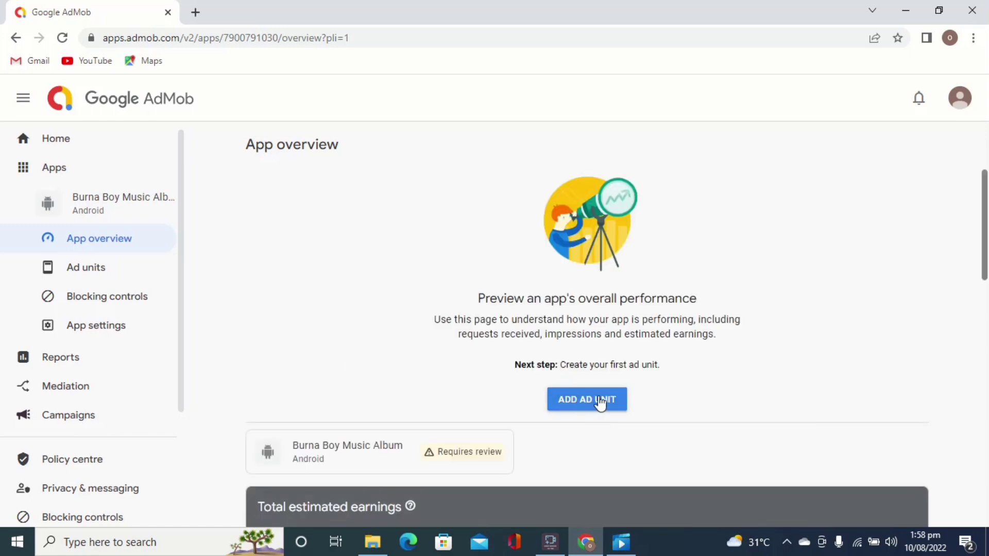
click(580, 401)
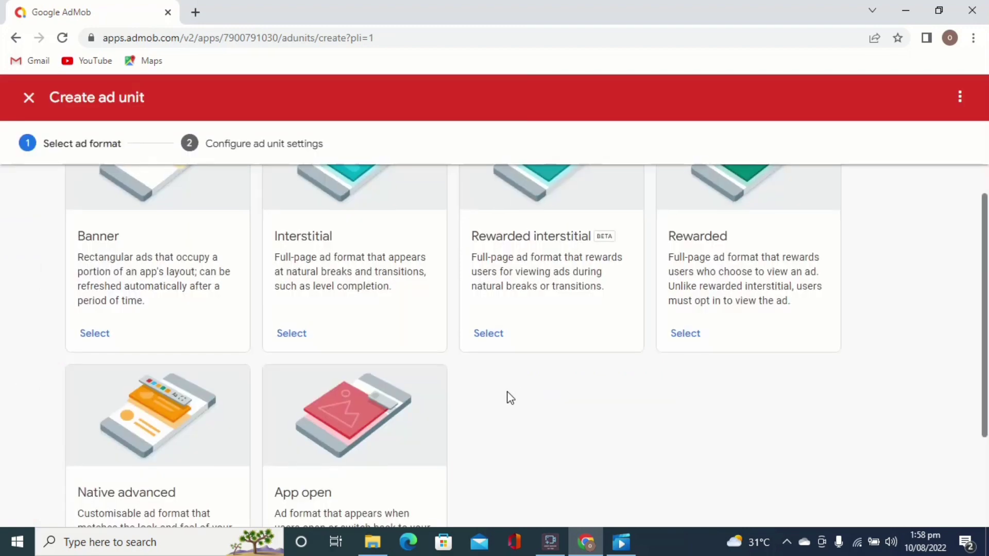
scroll(509, 399, up, 2)
scroll(508, 394, down, 4)
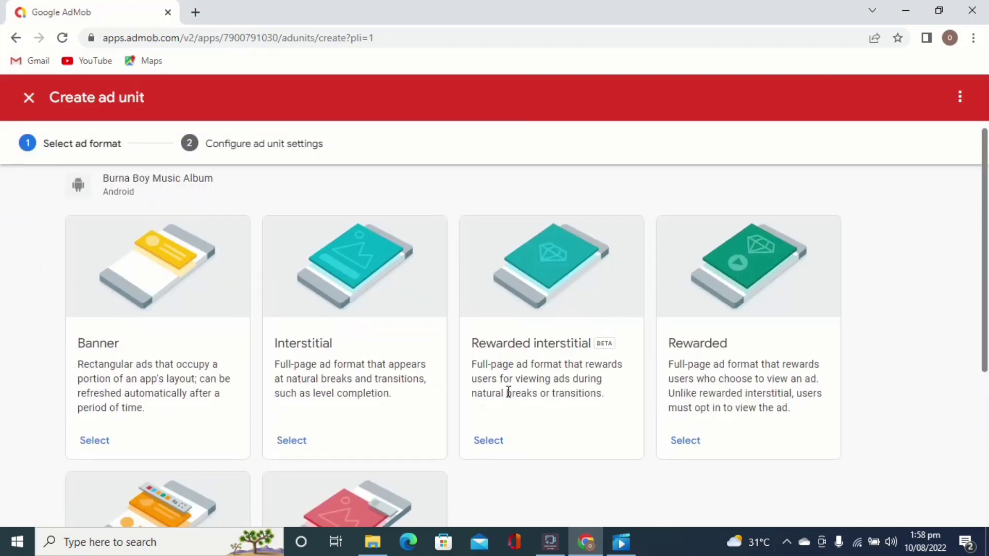
scroll(508, 392, up, 2)
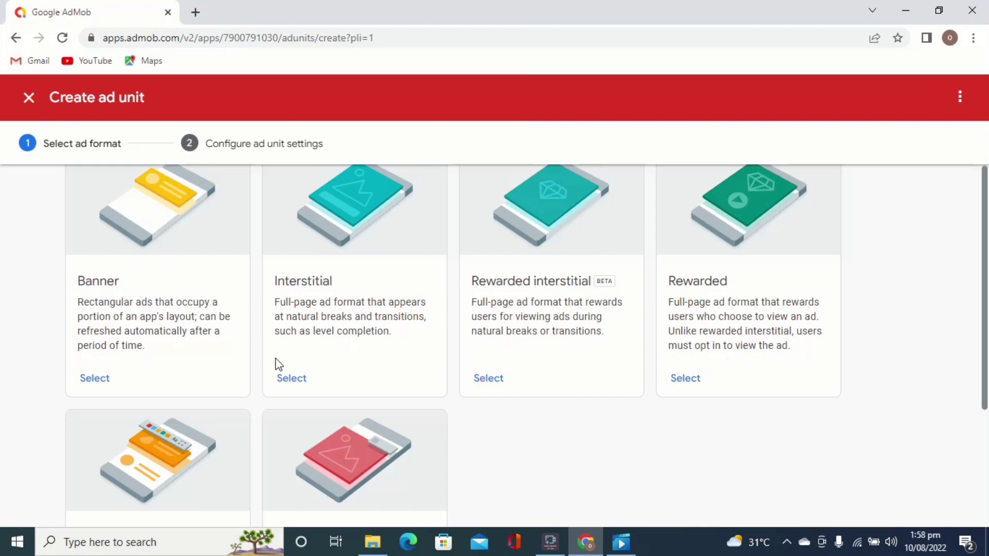
scroll(276, 364, down, 4)
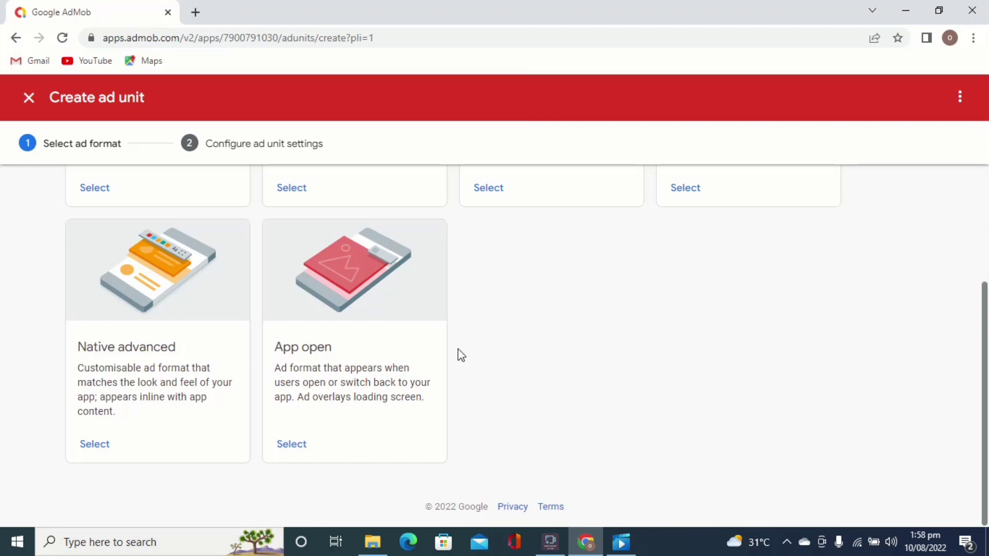
scroll(339, 355, up, 3)
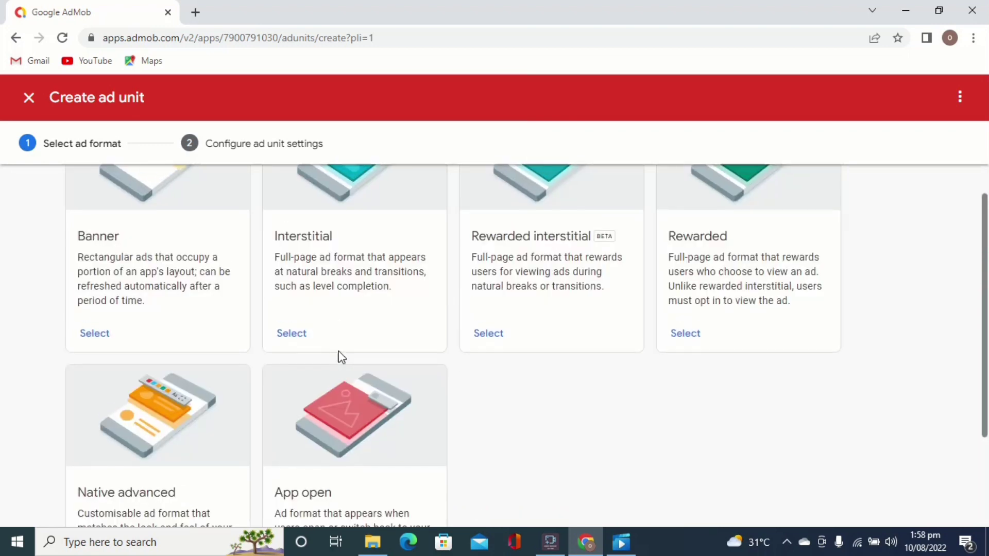
scroll(338, 355, up, 2)
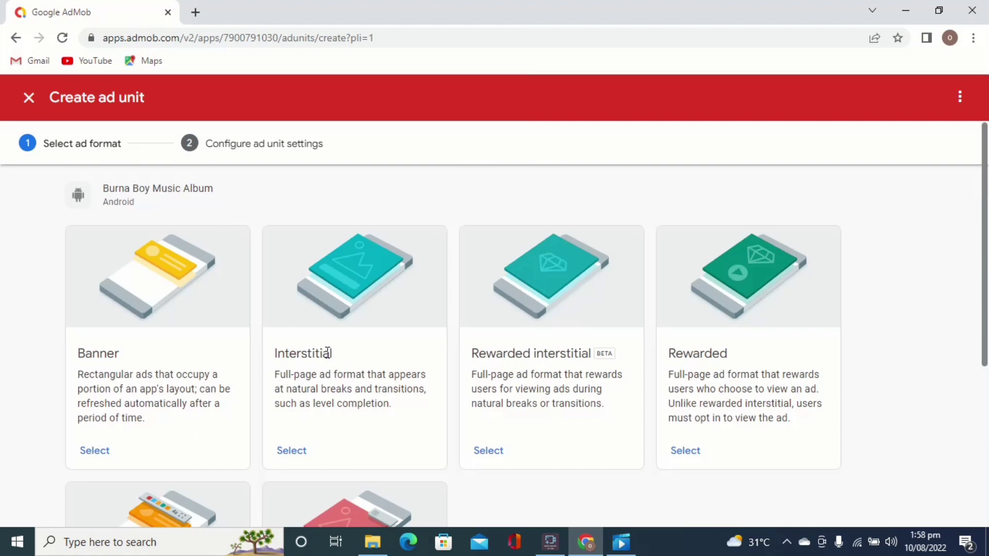
click(104, 456)
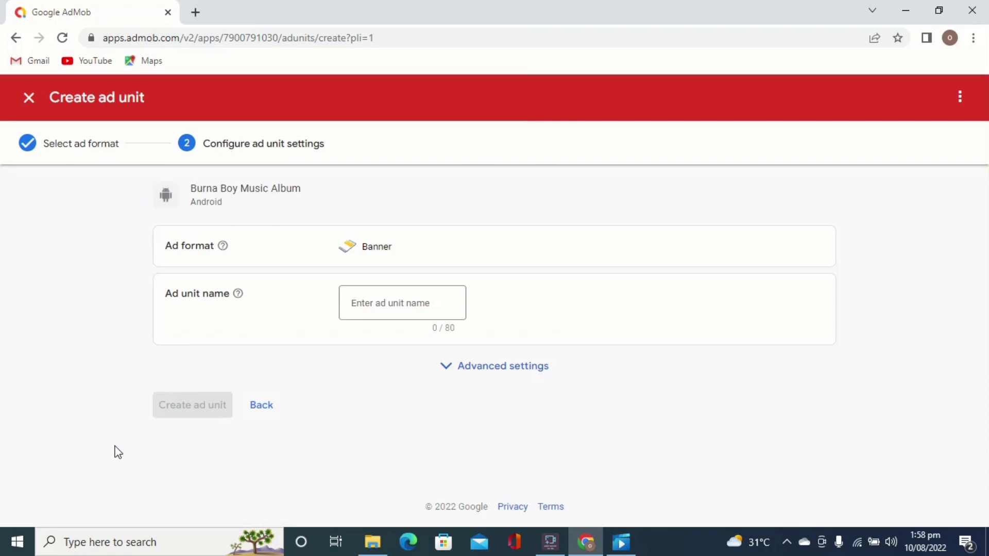
Create a Banner ad unit named 'banner', leaving the advanced ad type and refresh settings at their defaults.
click(388, 303)
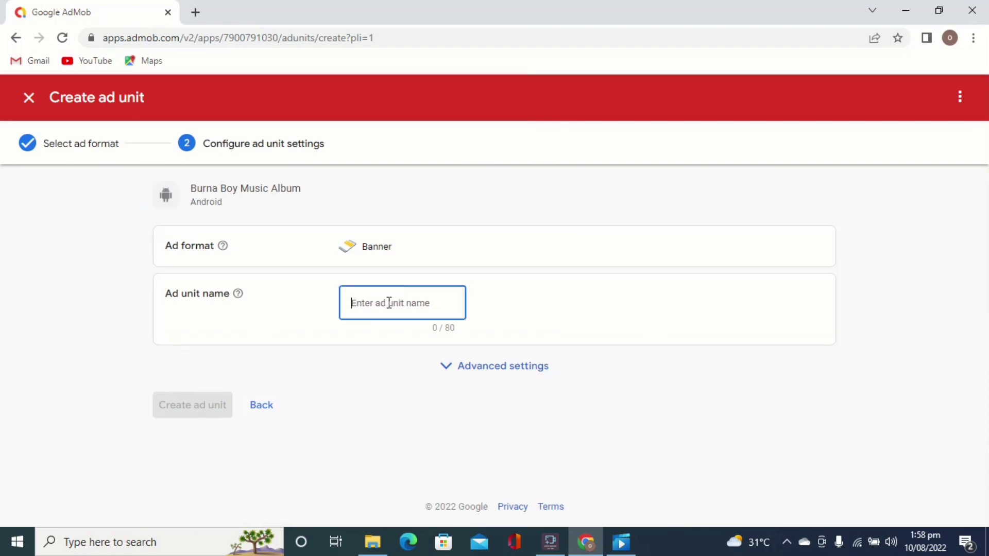
text(ba)
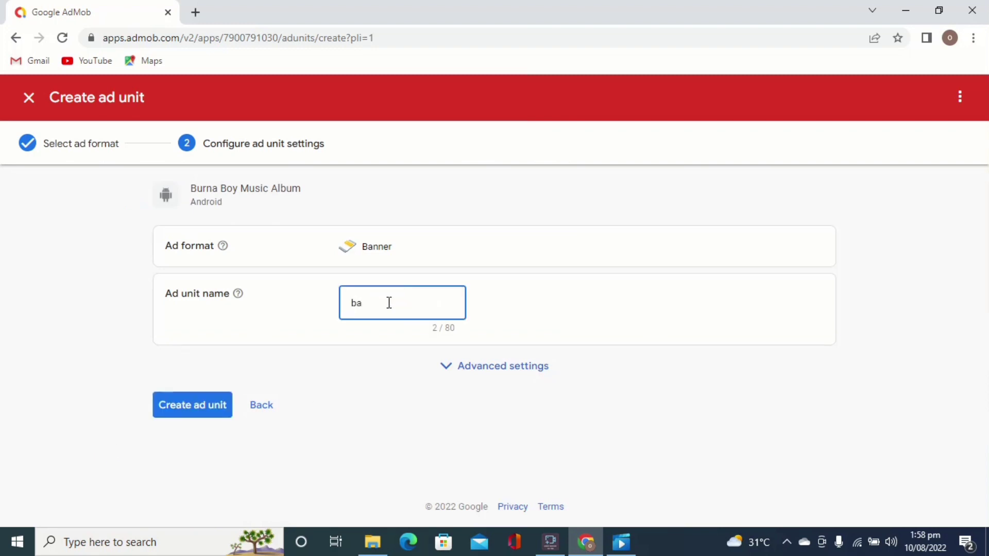
text(nner)
click(465, 368)
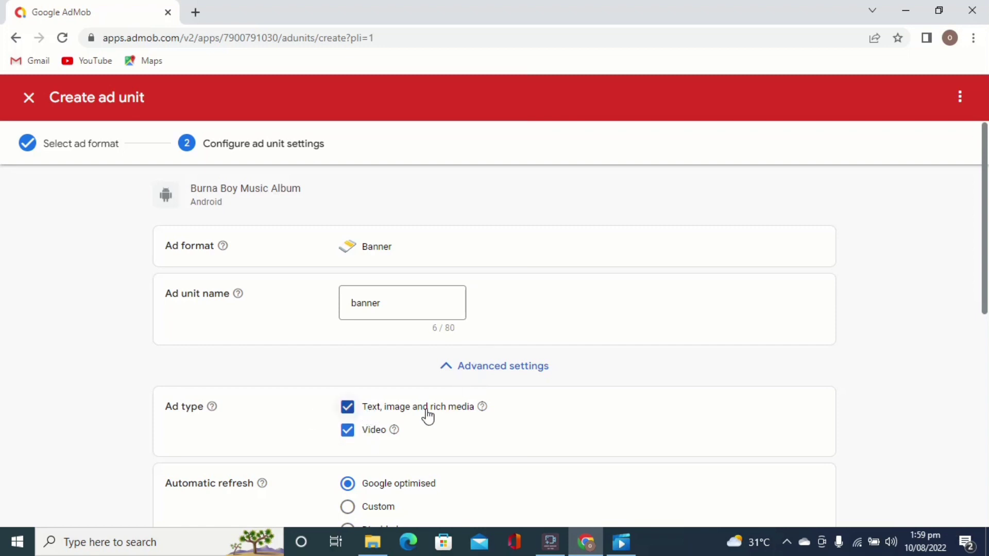
scroll(366, 435, down, 3)
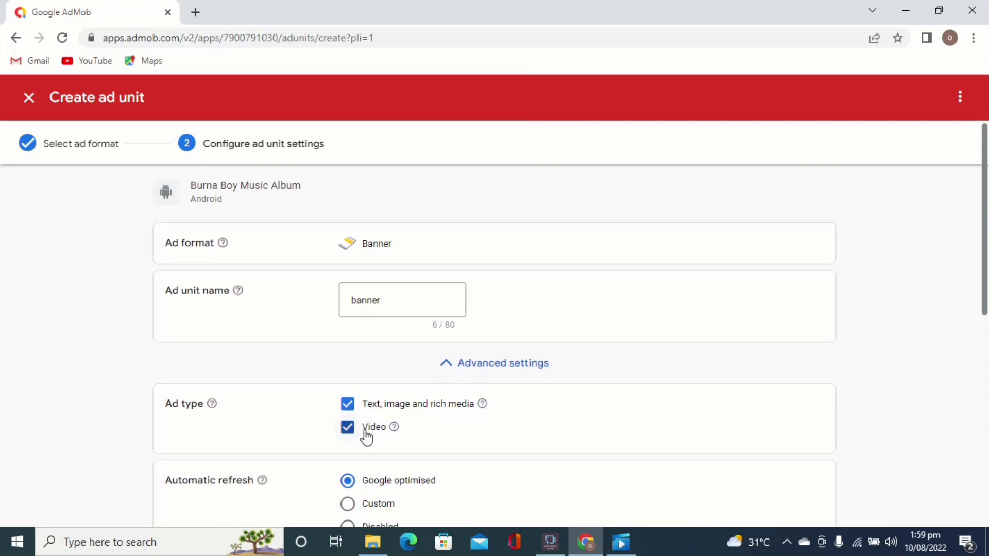
scroll(365, 435, down, 5)
scroll(367, 434, up, 7)
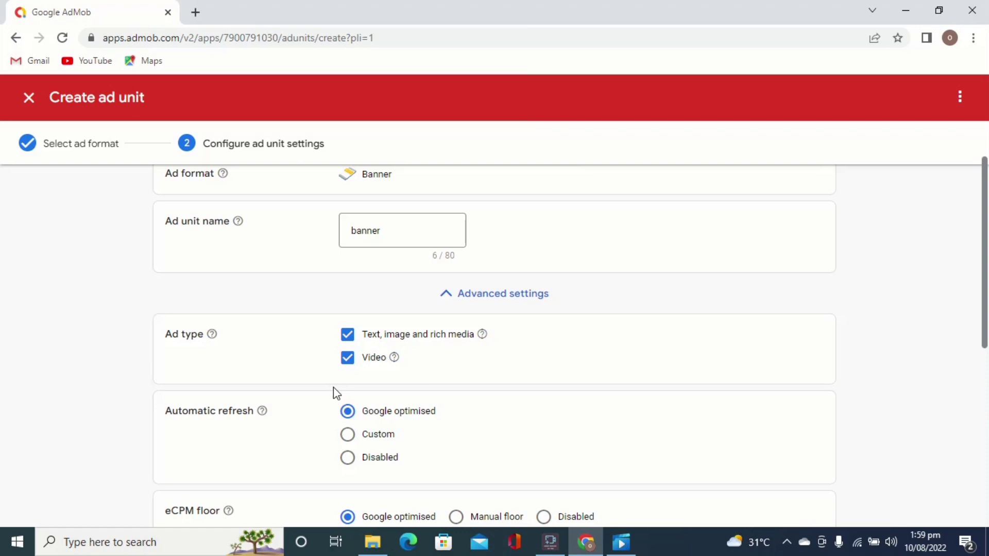
click(488, 298)
click(198, 415)
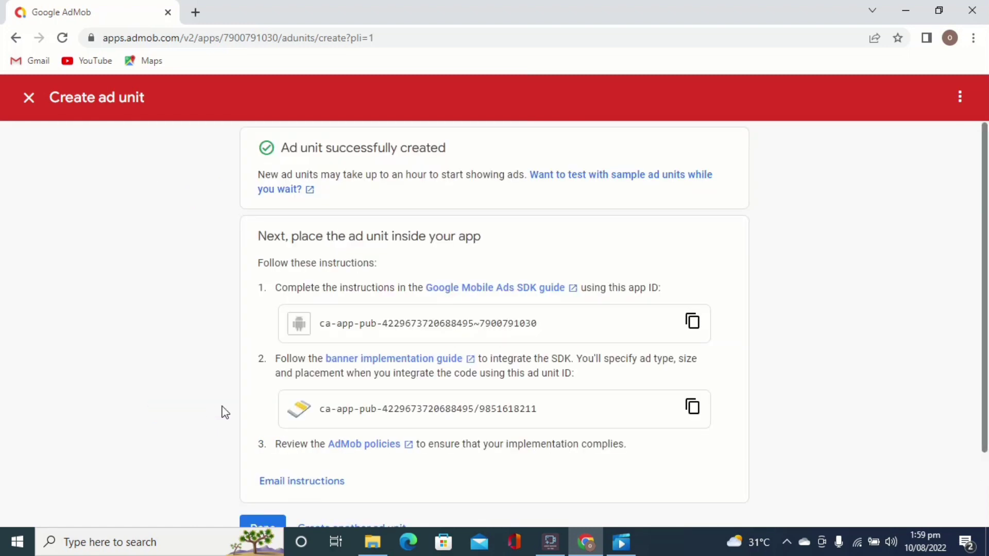
scroll(409, 373, down, 2)
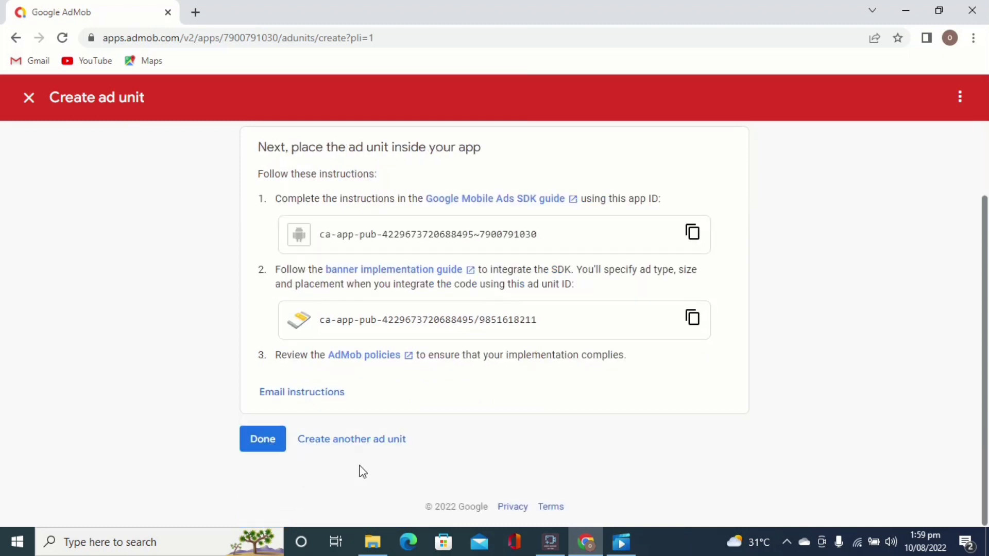
click(360, 442)
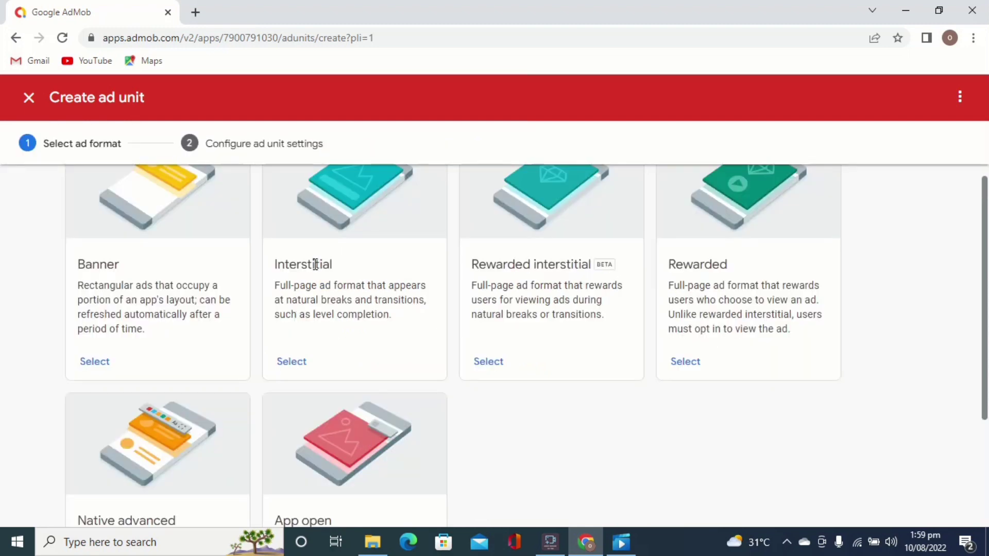
Create an Interstitial ad unit named 'interstitial'.
drag(273, 264, 326, 273)
click(365, 264)
click(291, 361)
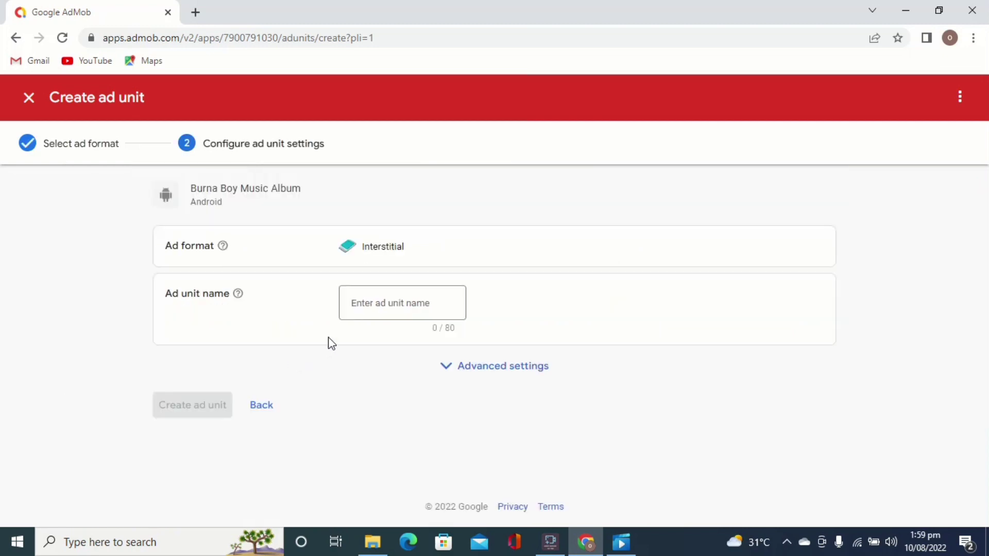
click(389, 301)
text(interstitial)
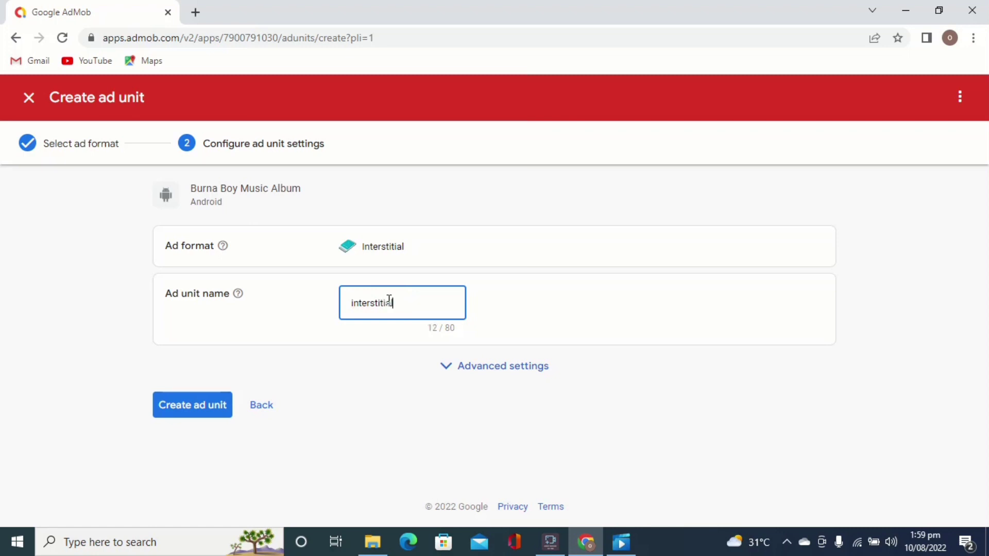
click(214, 417)
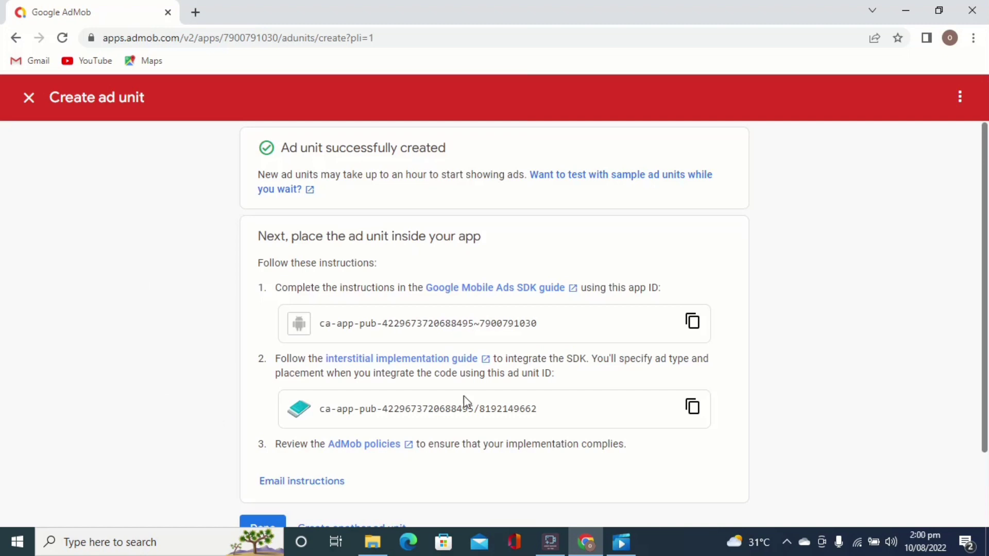
scroll(469, 402, down, 2)
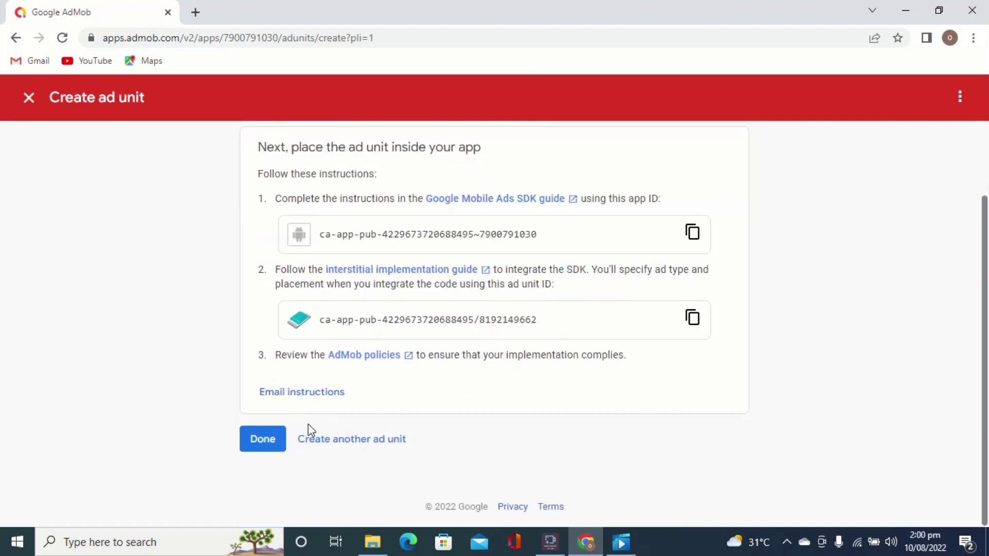
click(353, 440)
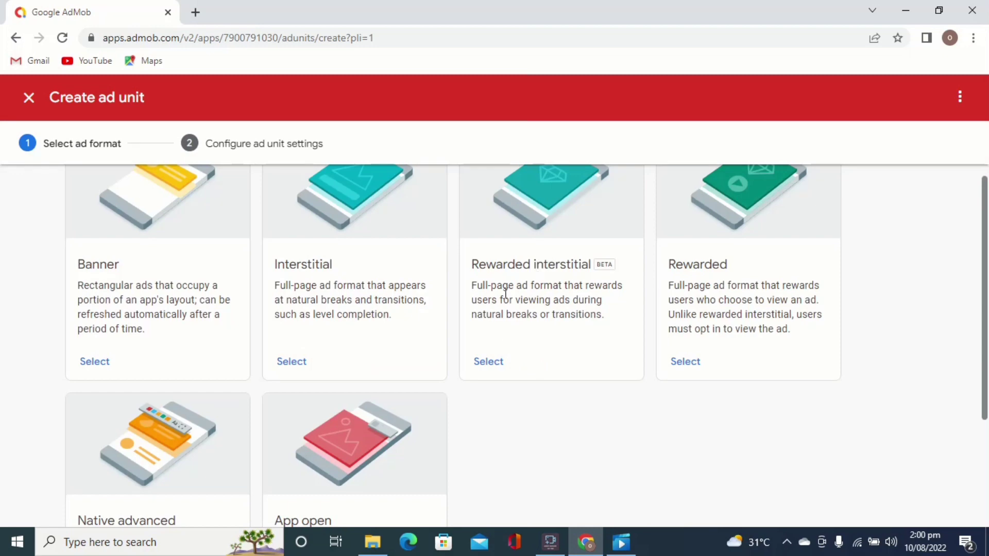
Create a Native advanced ad unit named 'native ads'.
scroll(485, 368, down, 1)
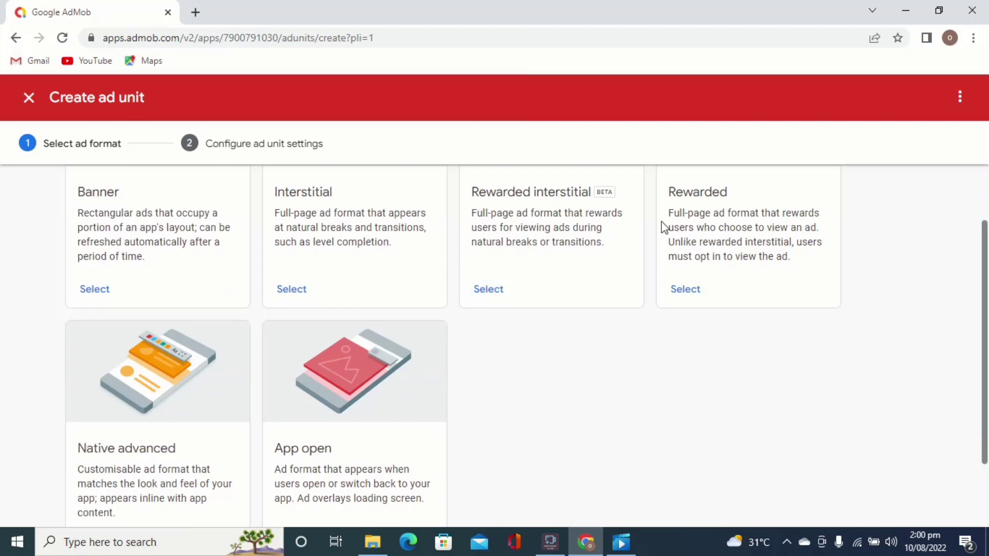
scroll(275, 386, down, 1)
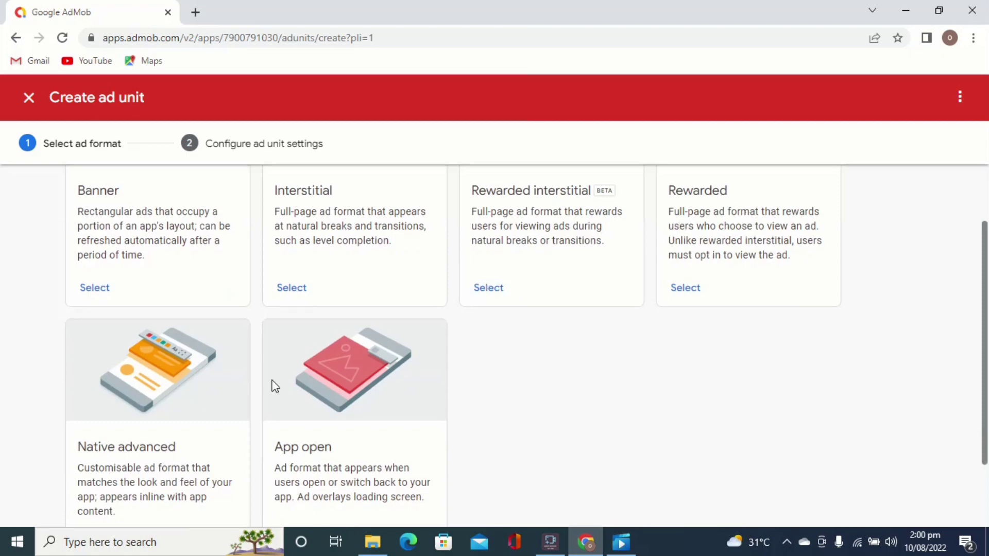
scroll(283, 384, down, 2)
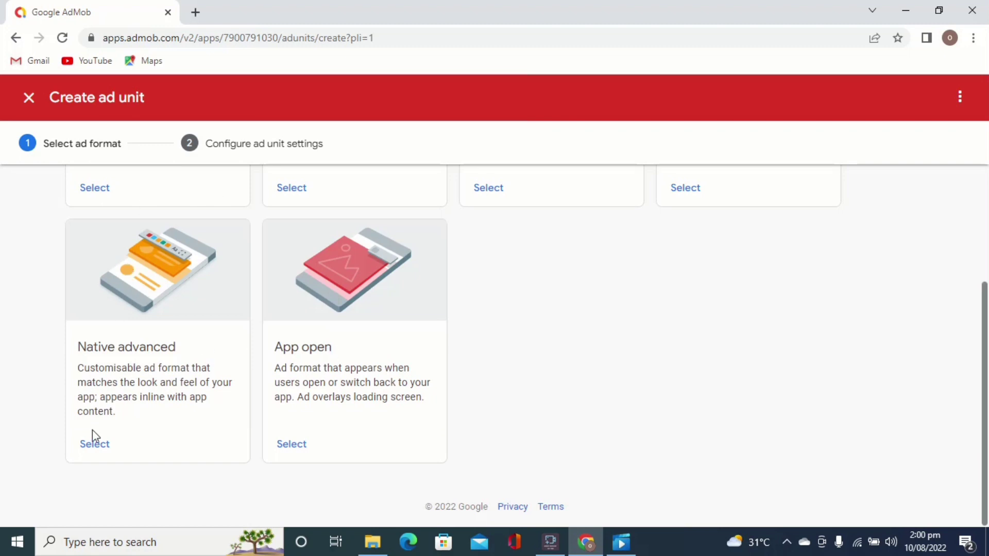
click(91, 446)
click(394, 301)
text(n)
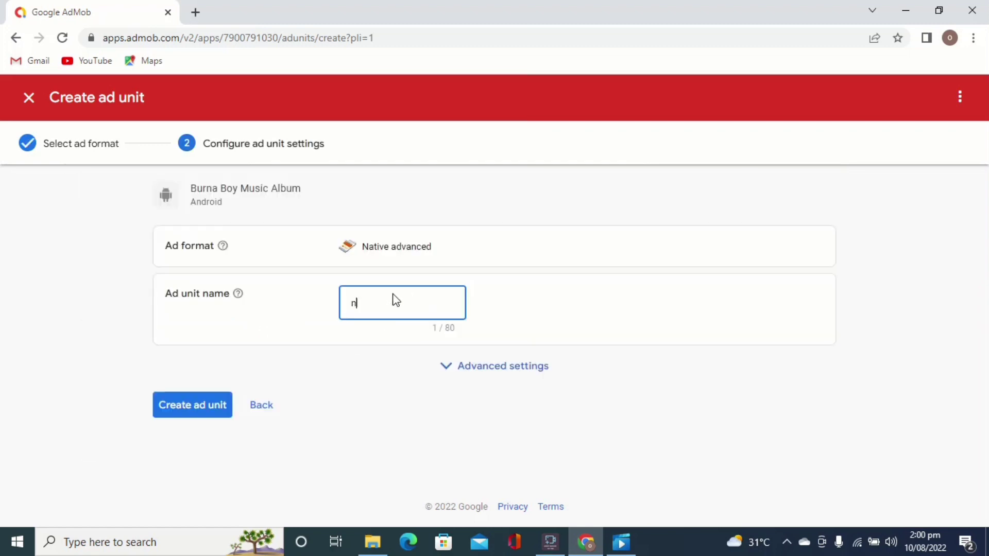
text(a)
click(214, 410)
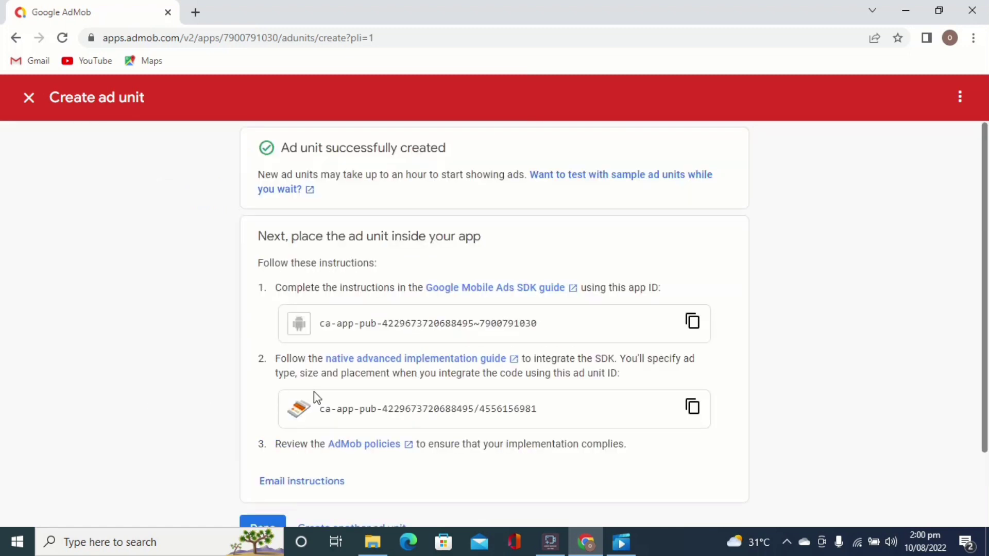
scroll(315, 398, down, 2)
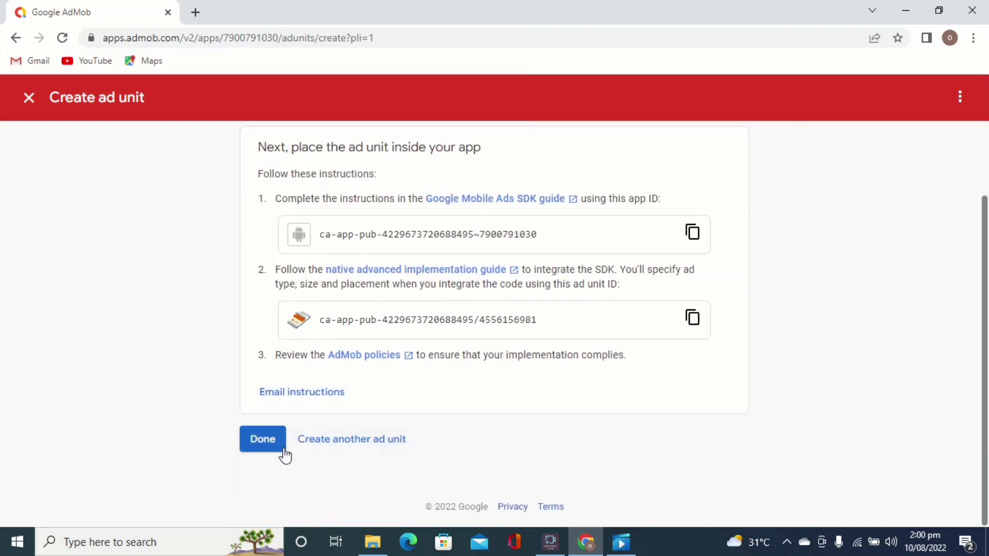
click(334, 439)
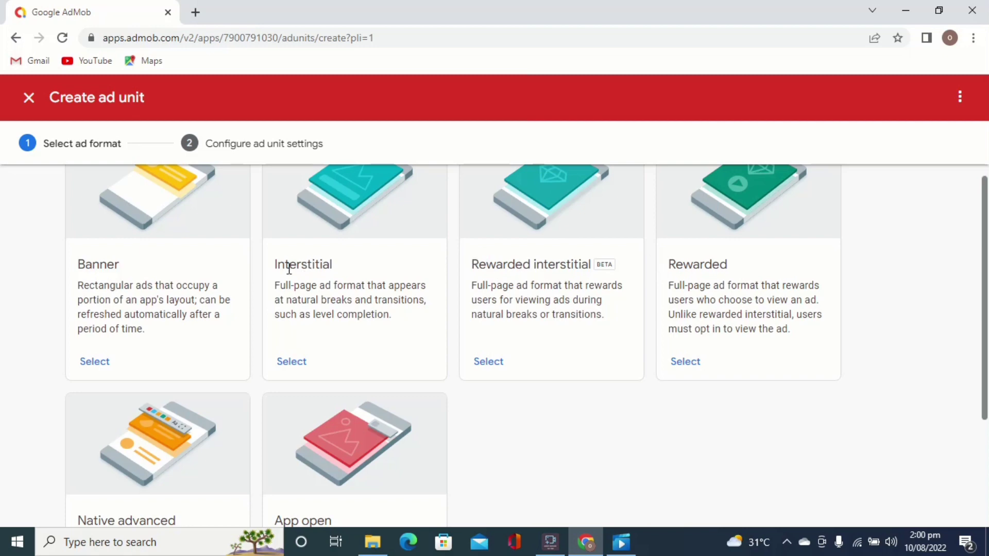
Create a Rewarded interstitial ad unit named 'rewarded' that grants 1 Reward.
click(485, 365)
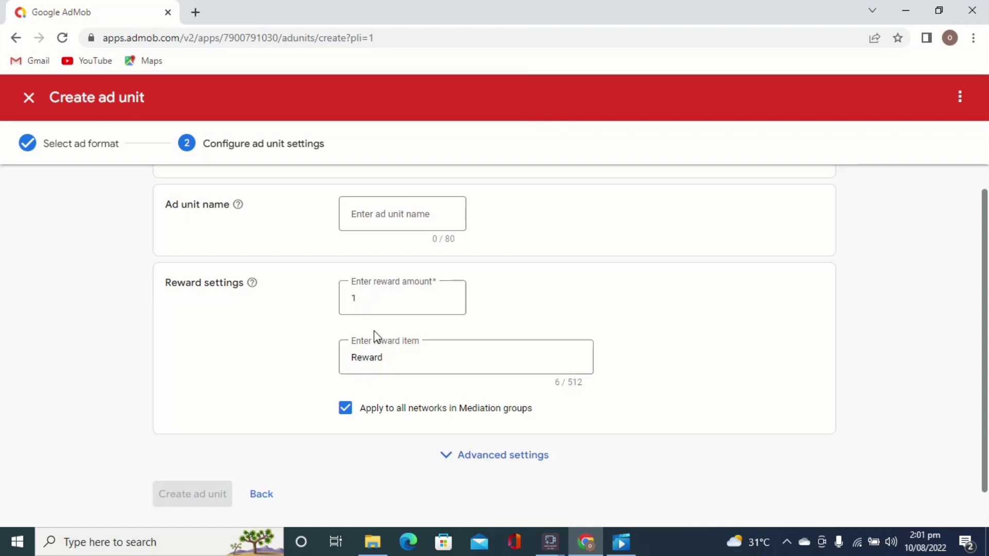
click(412, 213)
text(rewarded)
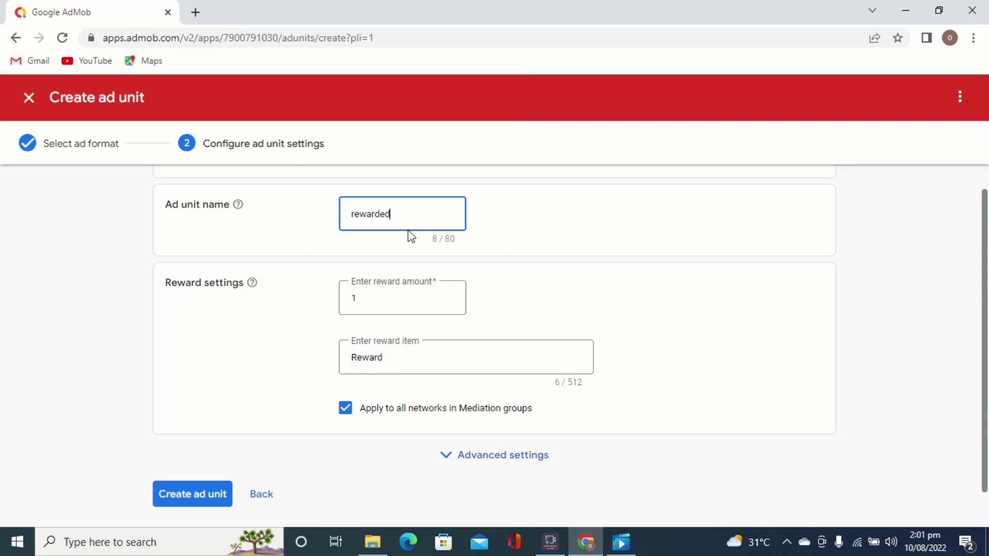
scroll(338, 386, down, 1)
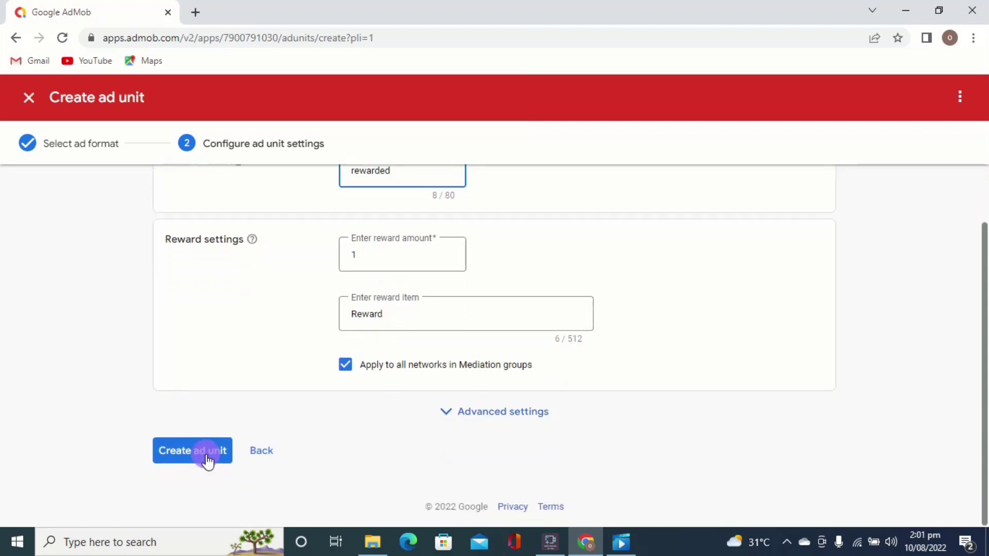
click(211, 457)
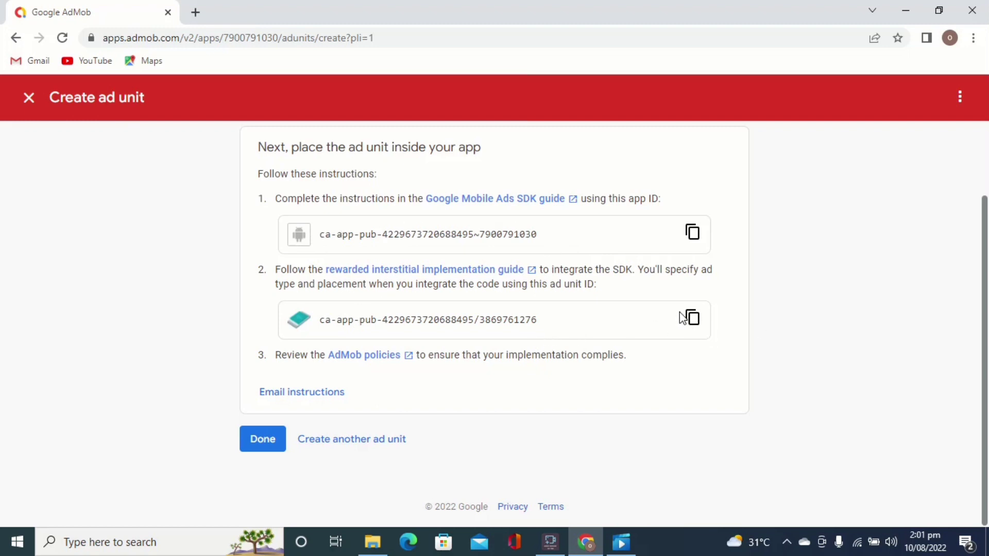
Finish and review the Ad units list showing banner, interstitial, native ads and rewarded units.
click(260, 440)
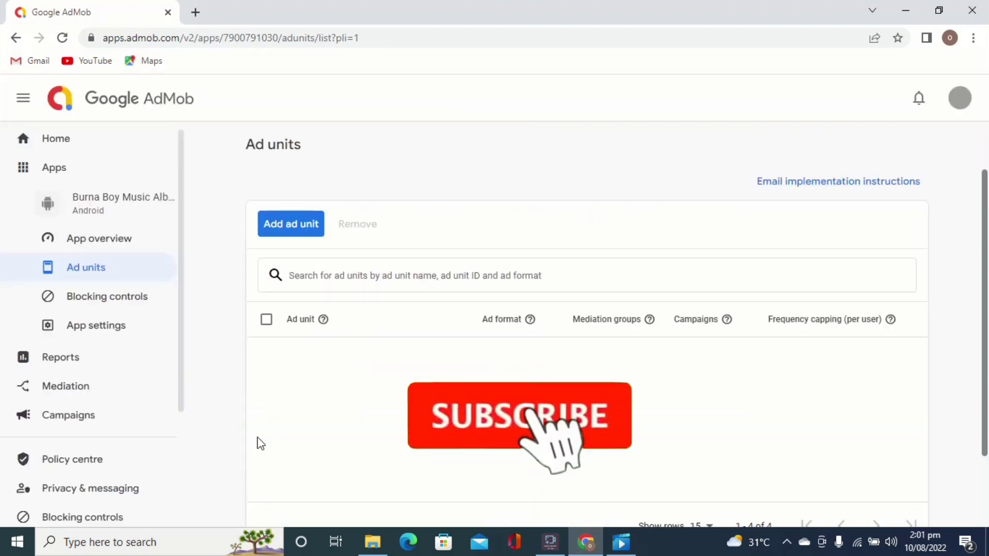
scroll(676, 419, down, 2)
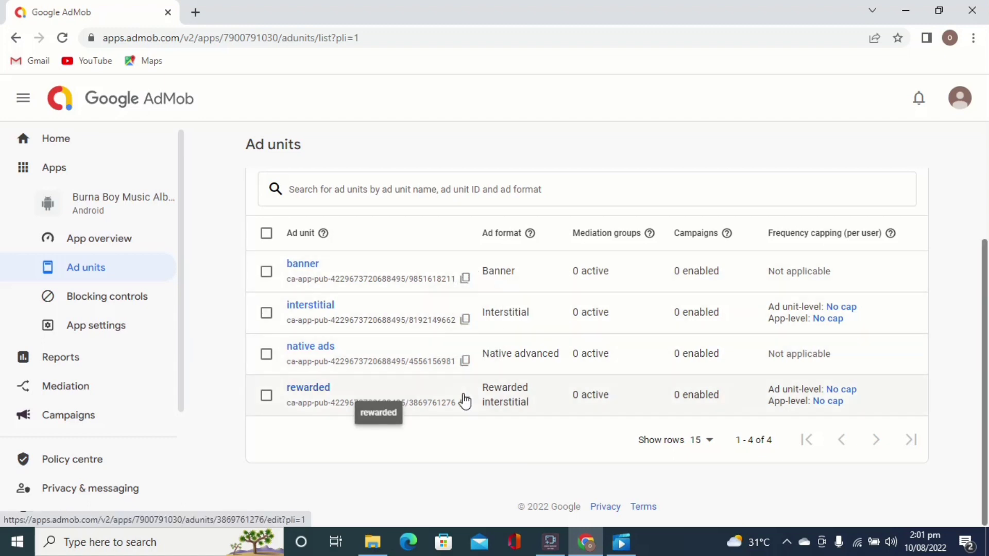
scroll(465, 400, up, 2)
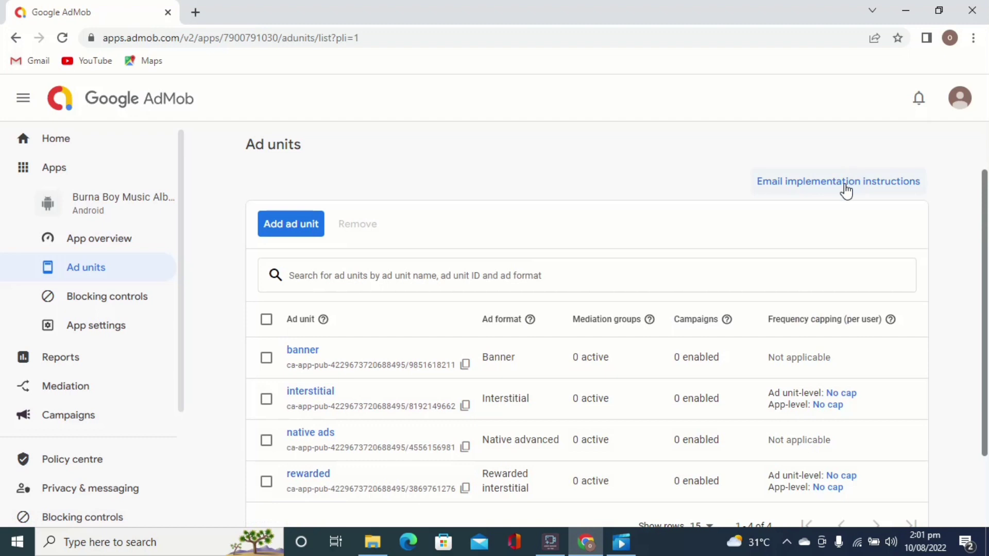
drag(750, 183, 855, 185)
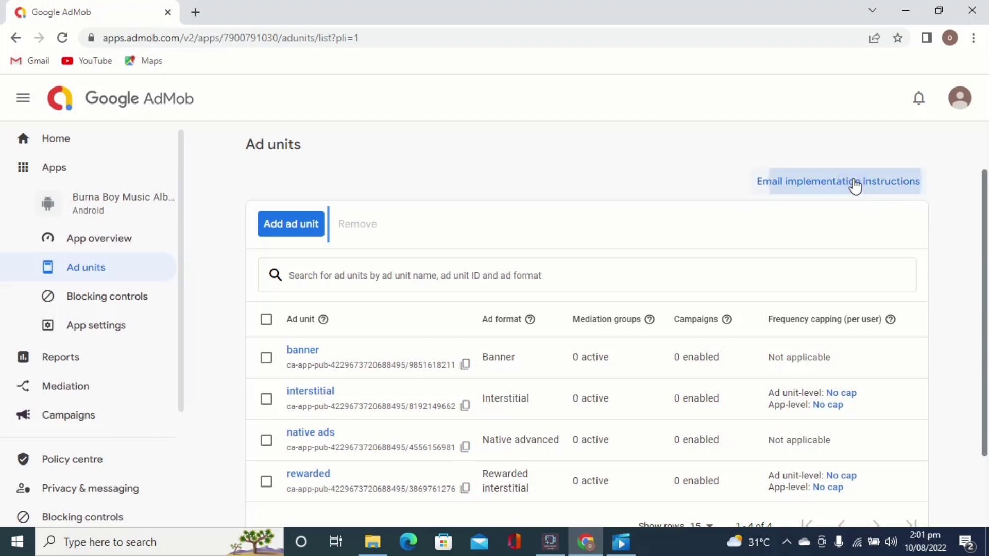
Email the ad implementation instructions to the prefilled recipient.
click(855, 186)
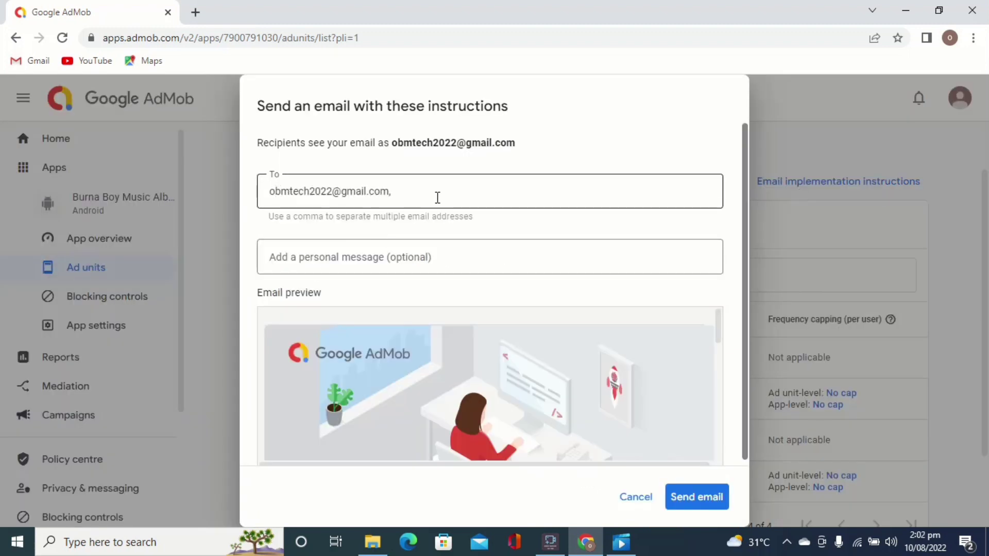
scroll(364, 245, down, 1)
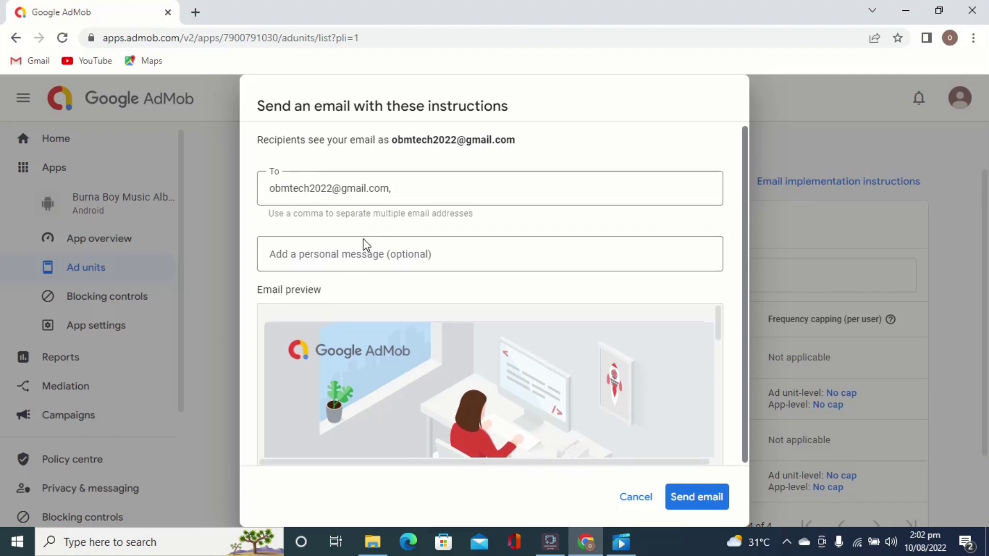
click(703, 497)
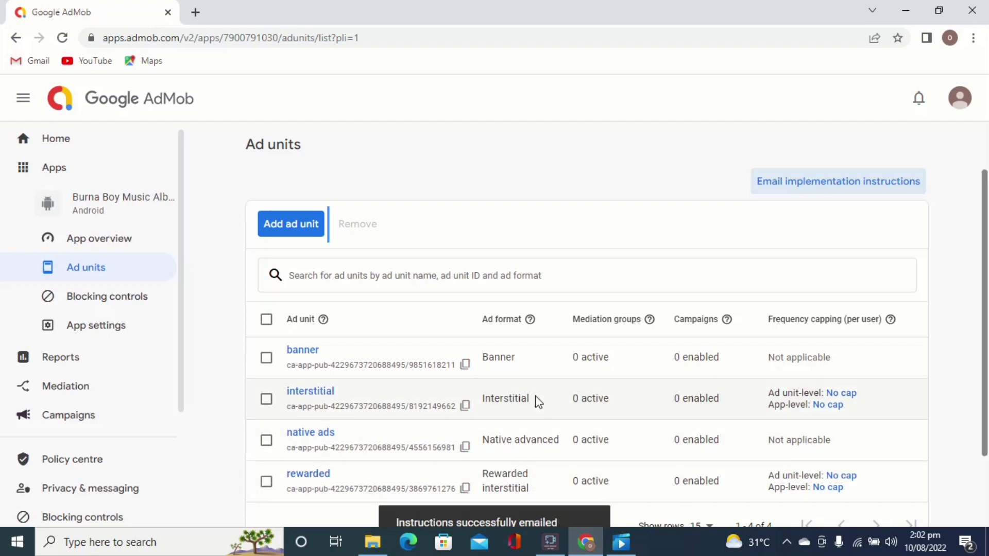
scroll(537, 402, down, 2)
scroll(537, 401, up, 2)
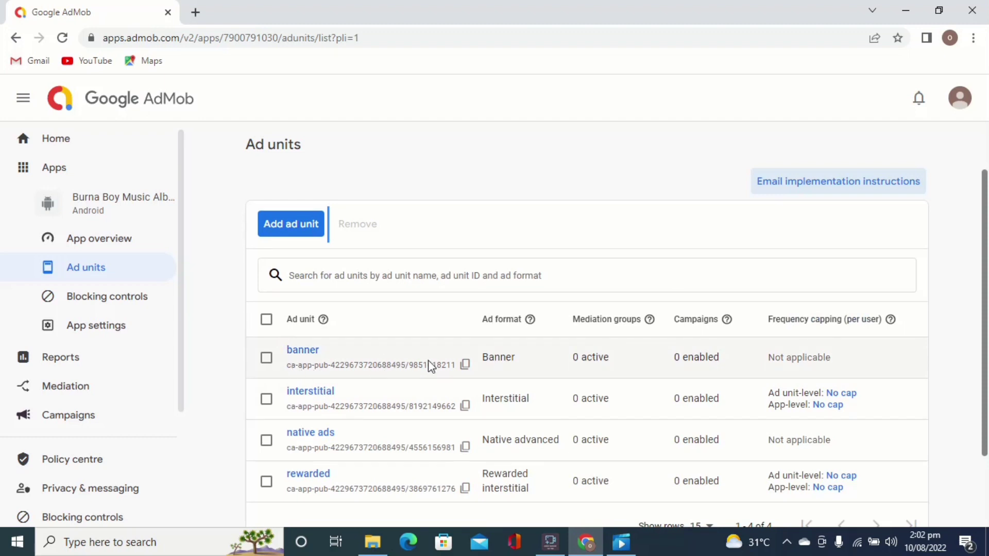
scroll(317, 398, down, 2)
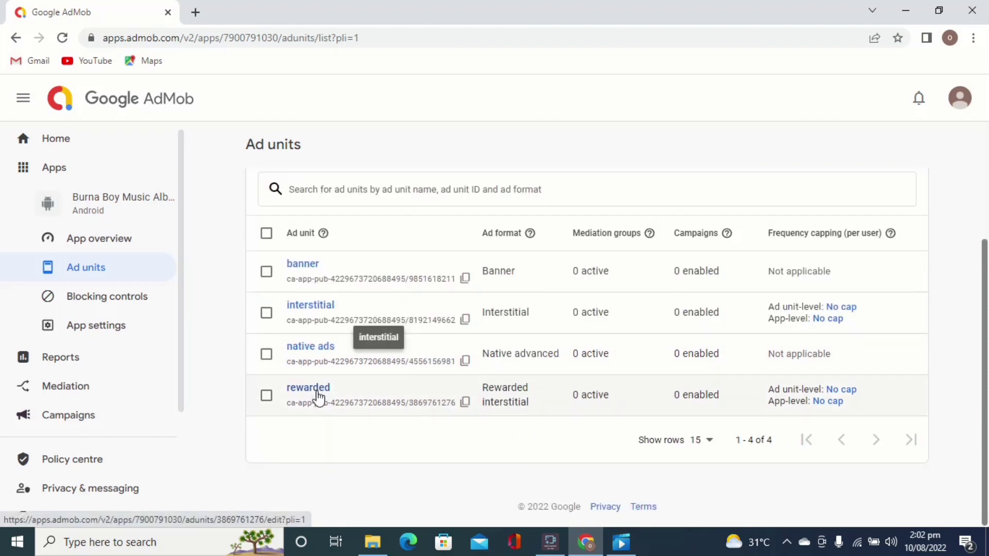
scroll(318, 398, up, 2)
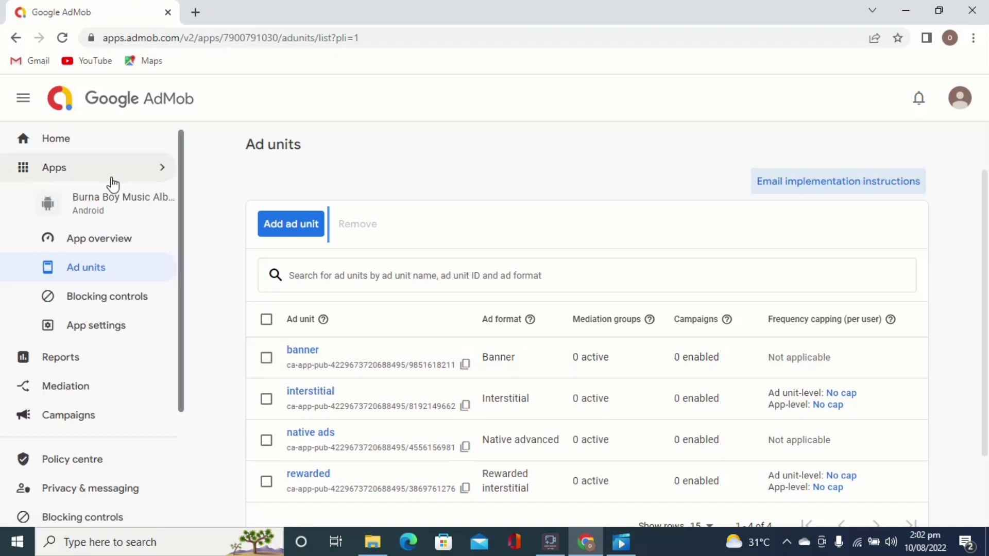
Go to the All Apps page from the left navigation.
click(551, 543)
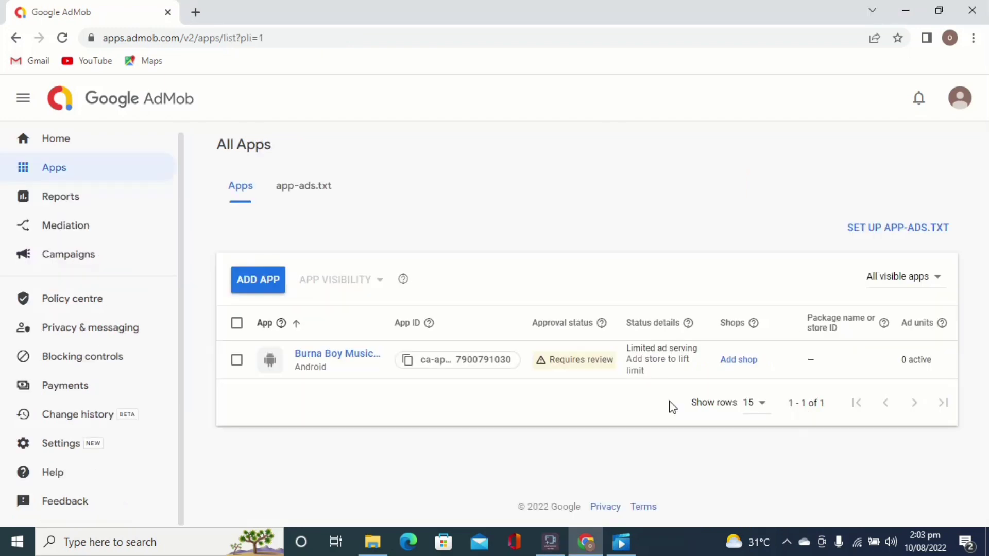